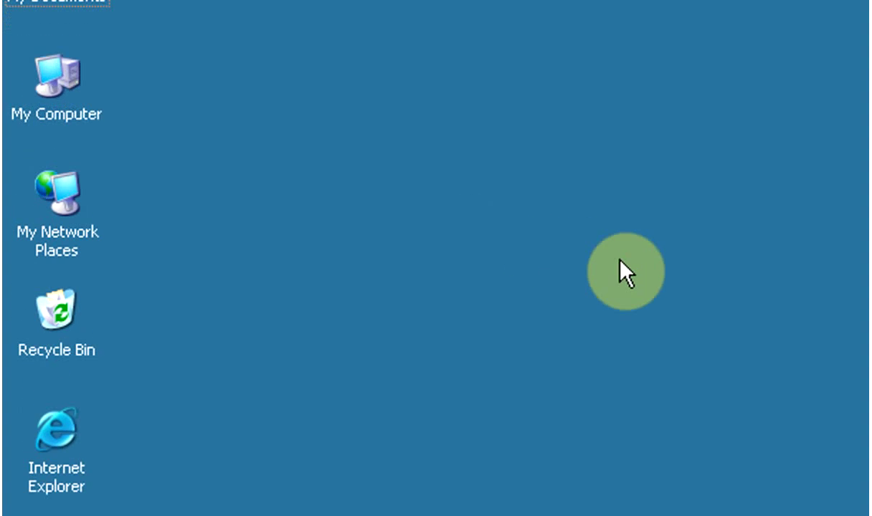
- Open Computer Management using the Manage command on My Computer's context menu
right_click(99, 111)
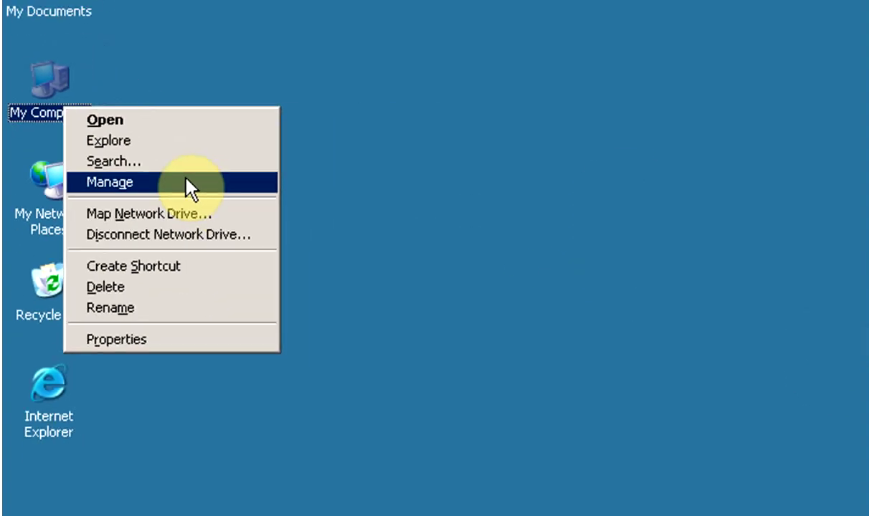
click(143, 163)
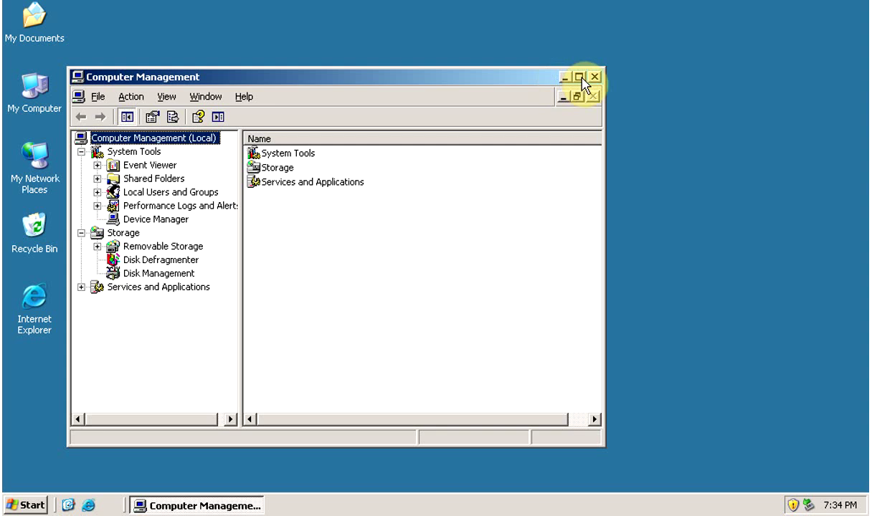
- Expand System Tools > Local Users and Groups and select the Users folder
drag(473, 80, 549, 80)
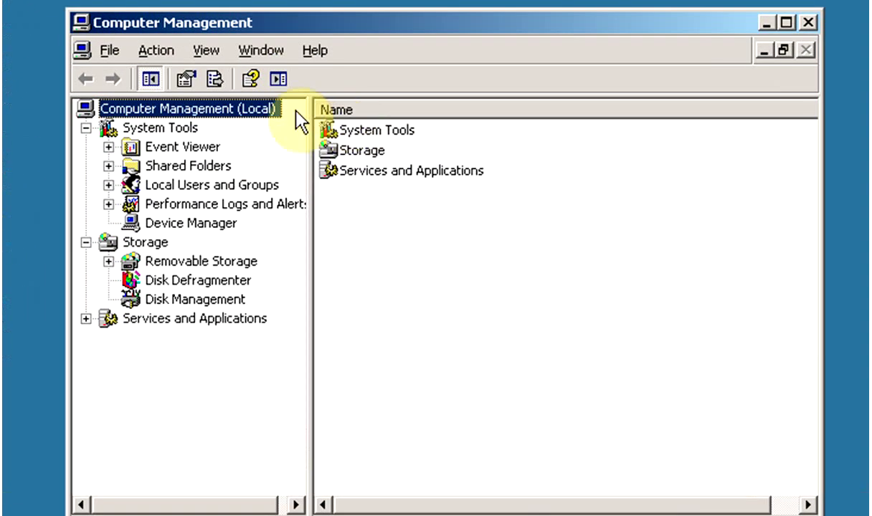
click(179, 152)
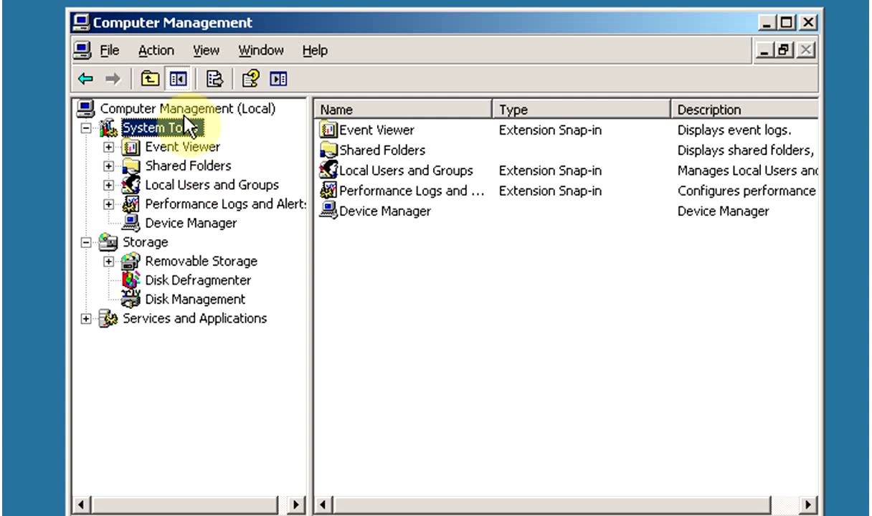
click(169, 185)
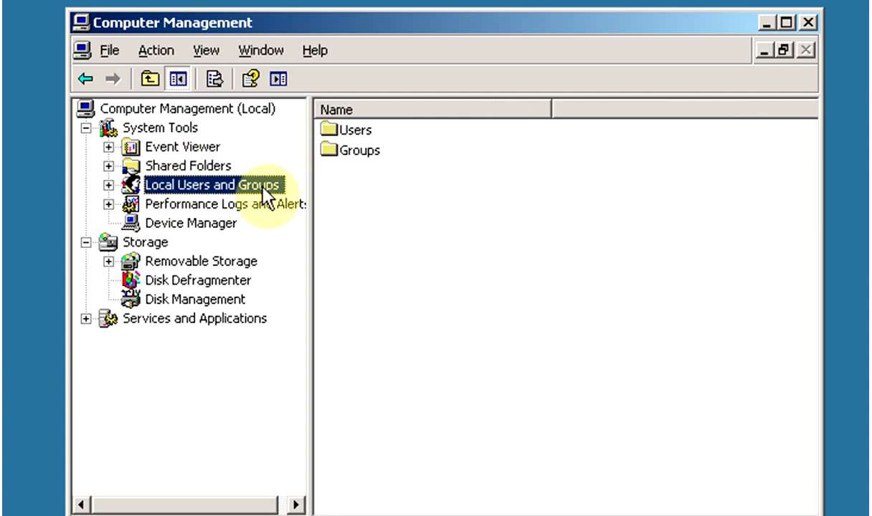
click(108, 185)
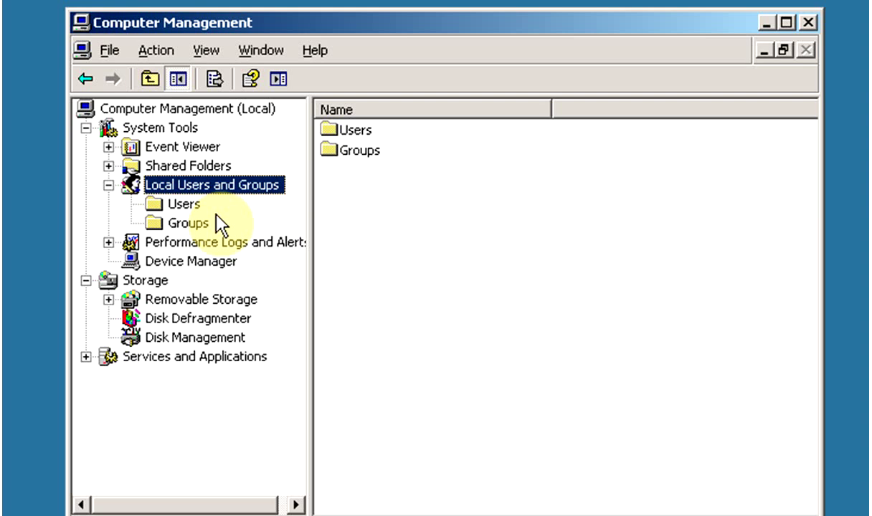
click(183, 205)
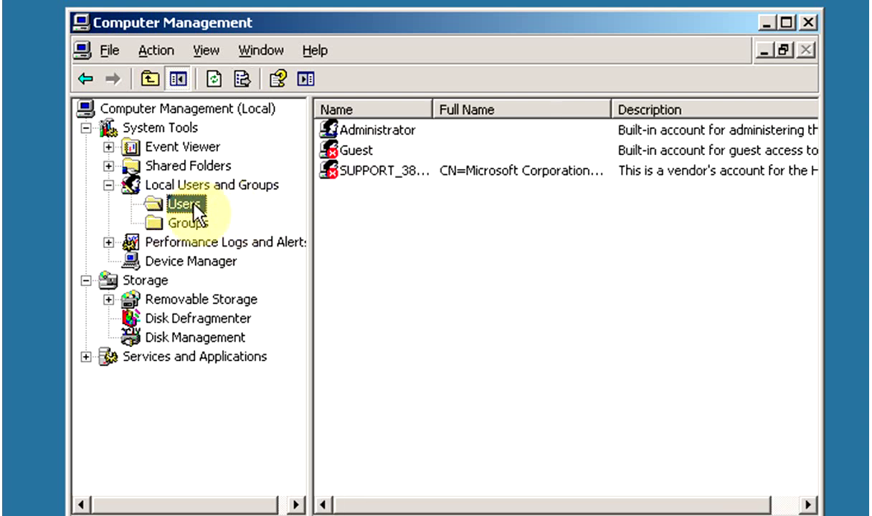
- Open a blank New User dialog from Action > New User, after two cancelled attempts
right_click(193, 204)
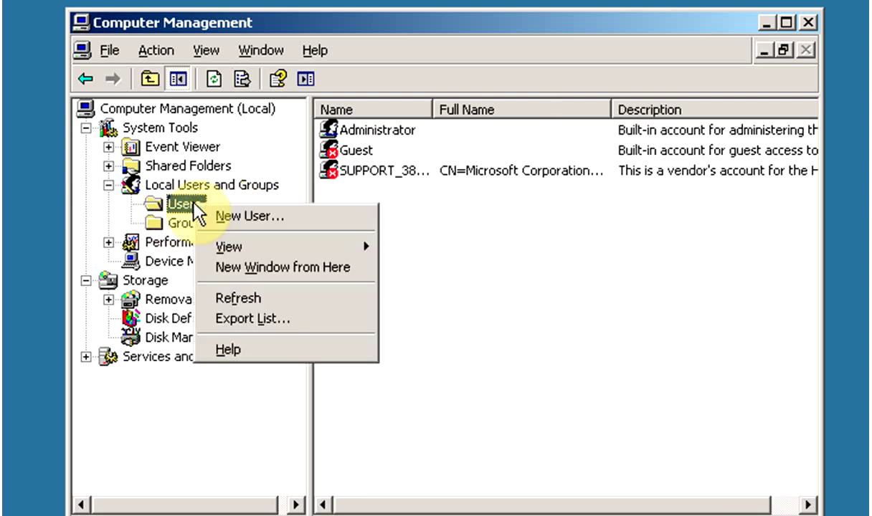
click(255, 215)
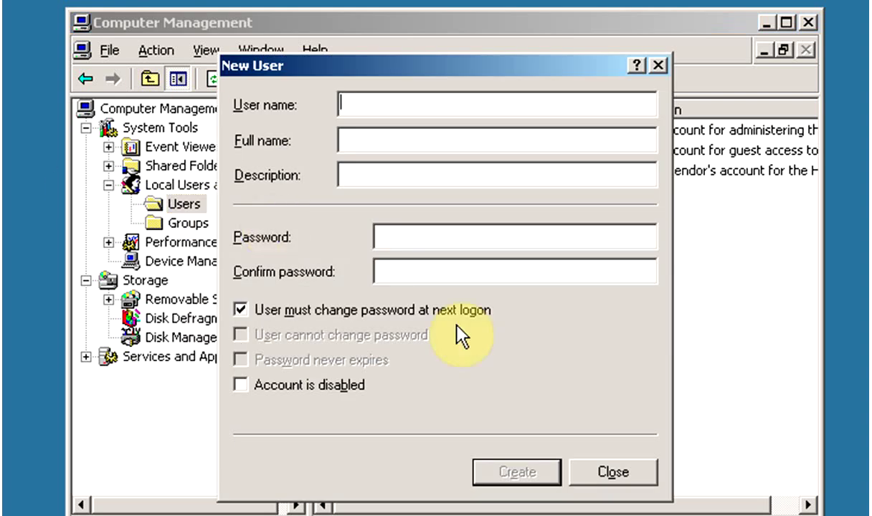
click(649, 468)
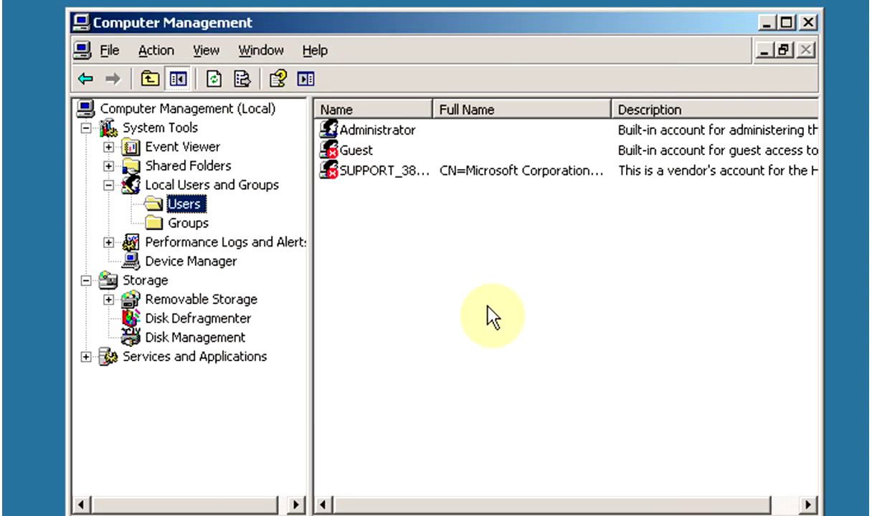
right_click(472, 253)
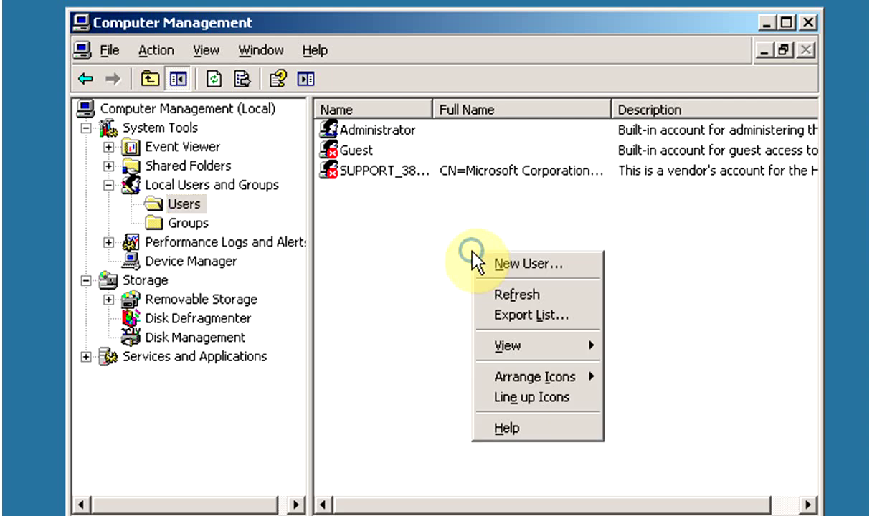
click(574, 265)
click(647, 475)
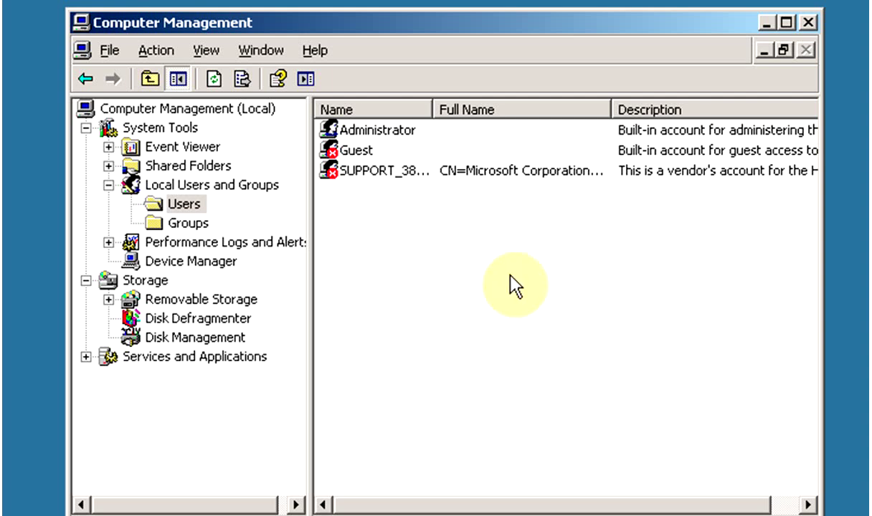
click(157, 50)
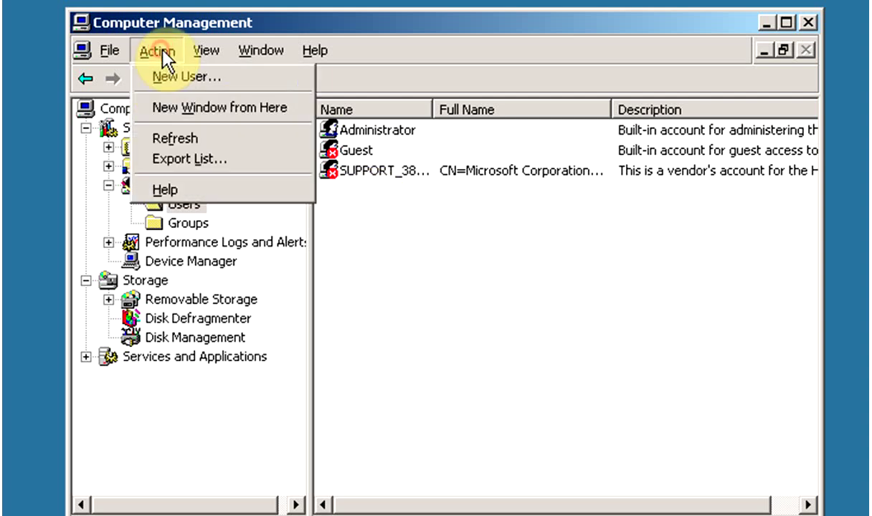
click(255, 78)
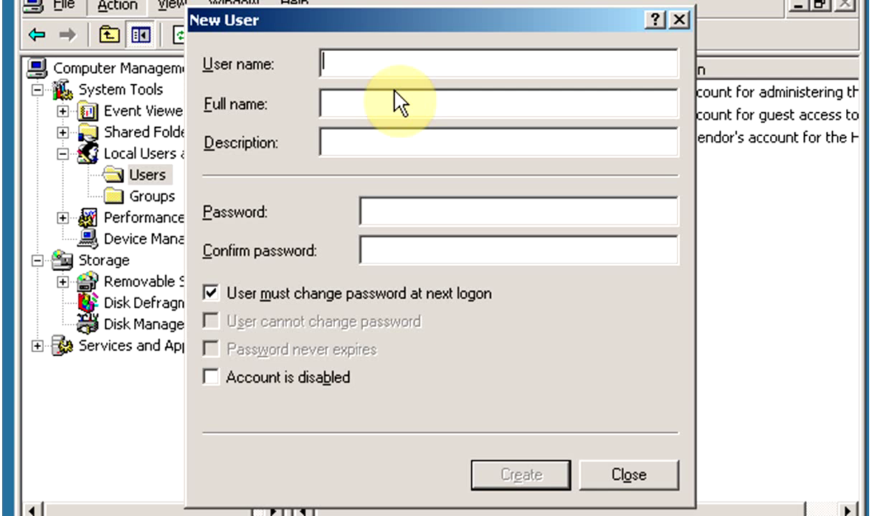
- Enter the user name, full name, description 'Jr. Administrator' and the account password
text(sandeep)
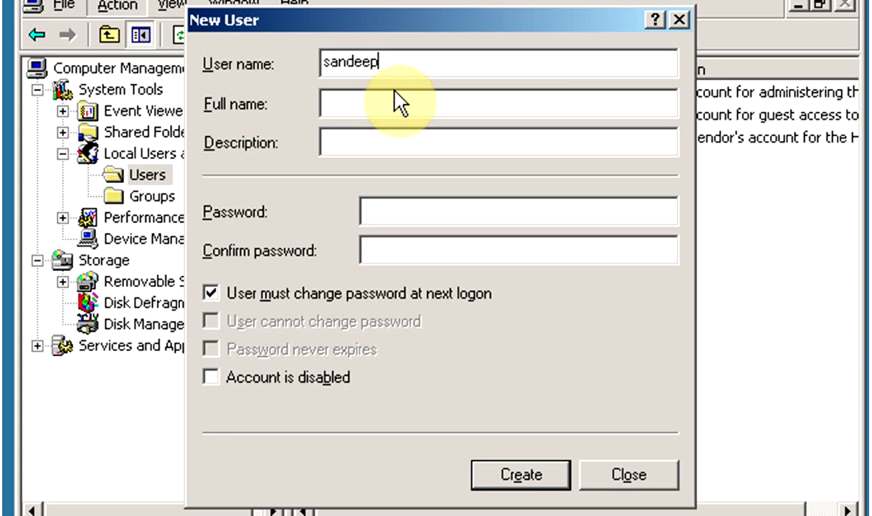
text(k)
key(Tab)
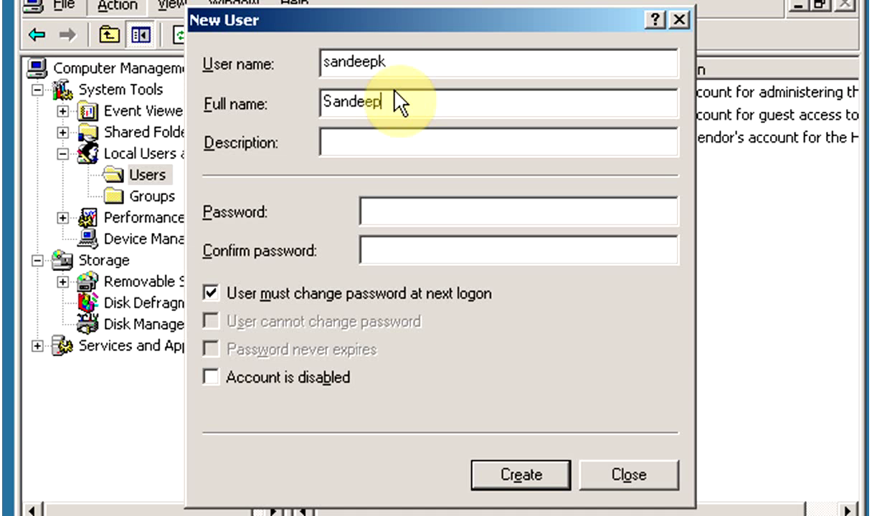
key(Tab)
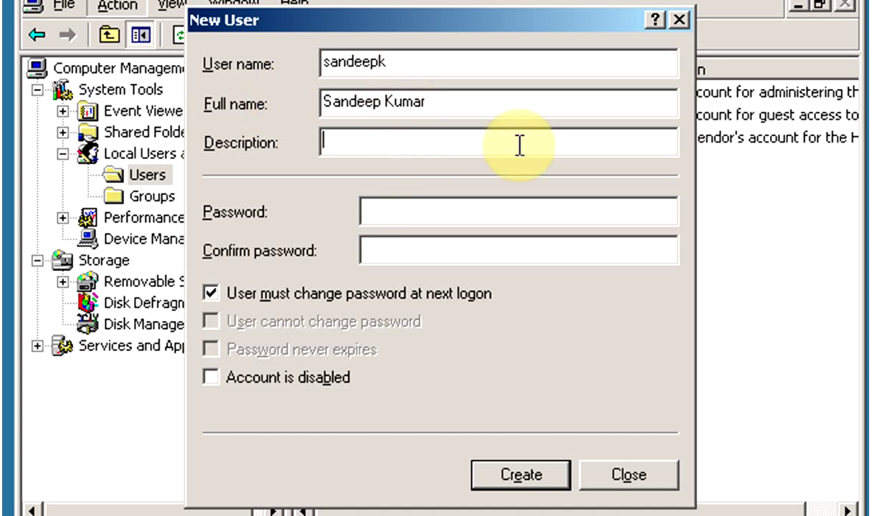
text(Jr)
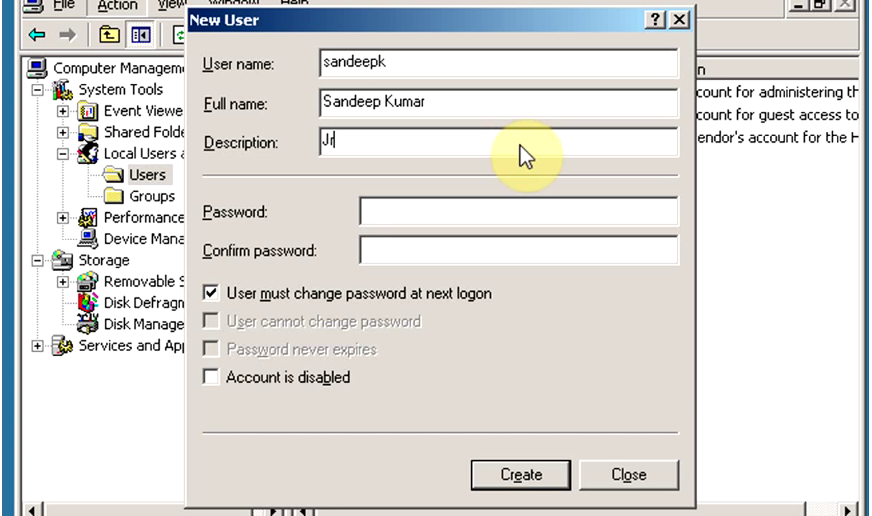
text(. )
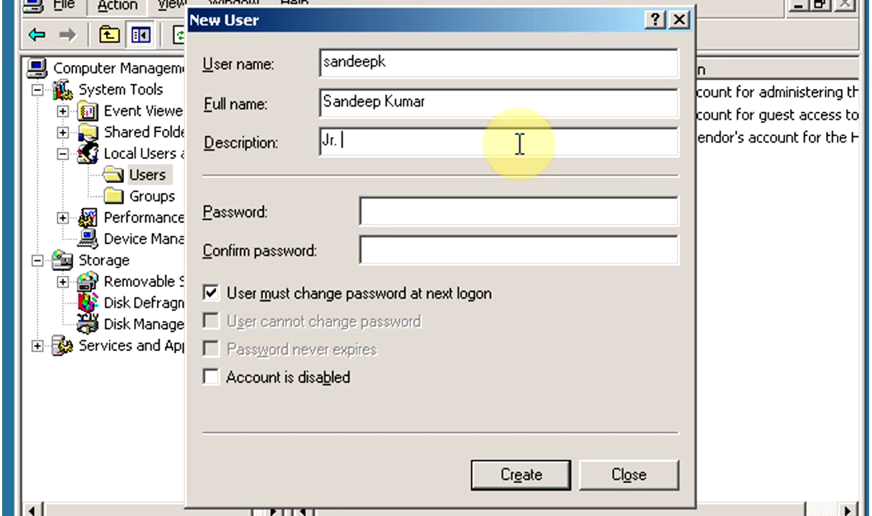
text(Adminis)
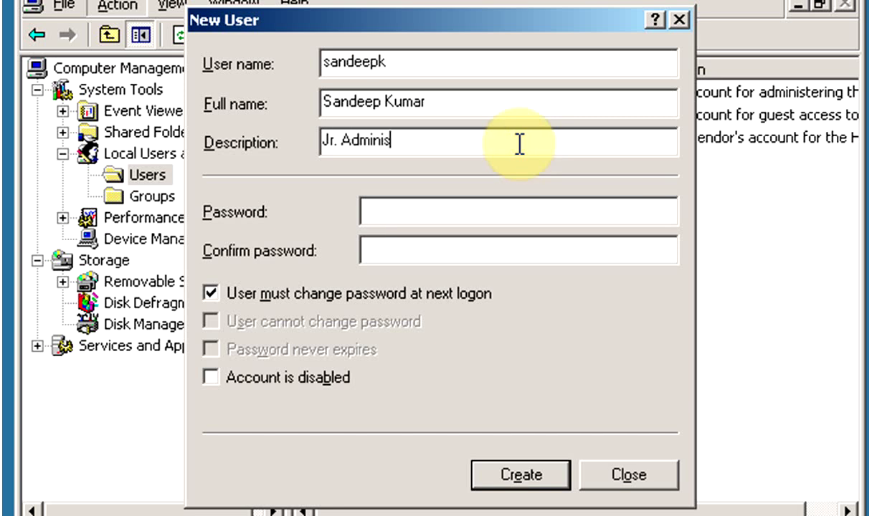
text(trator)
key(Tab)
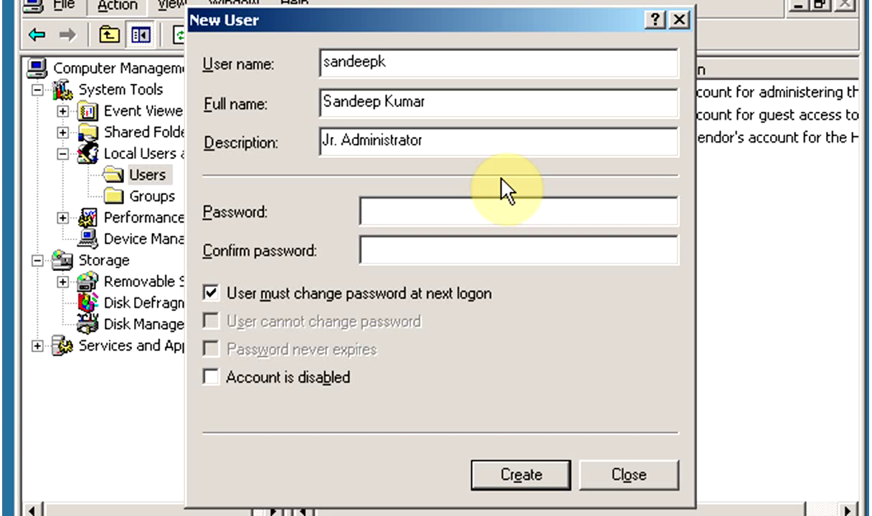
text(*******)
key(Tab)
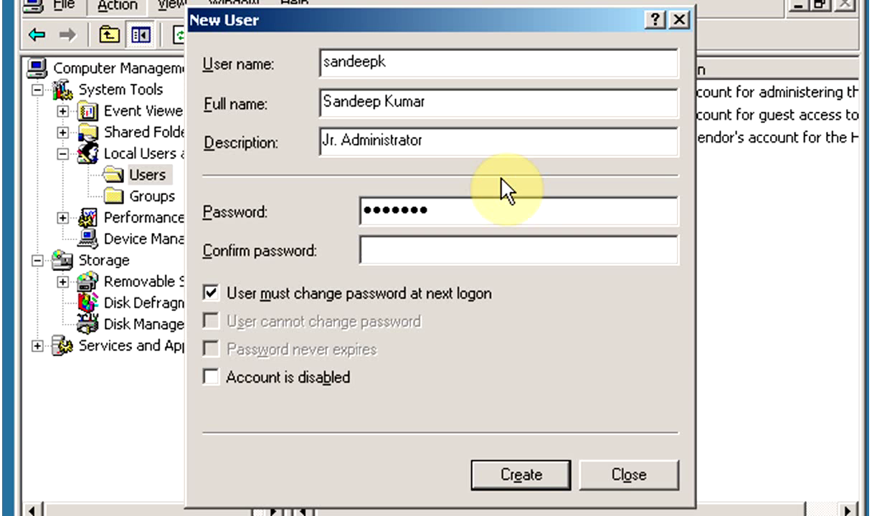
text(*******)
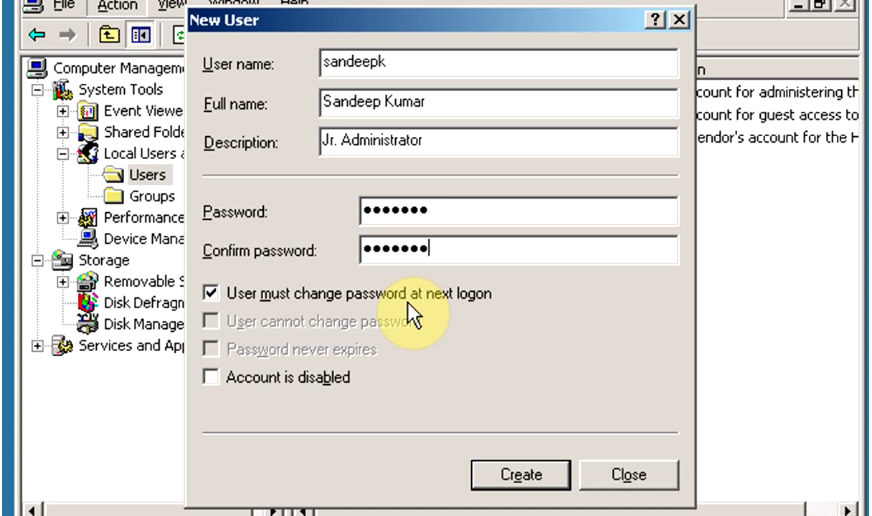
click(210, 293)
click(210, 293)
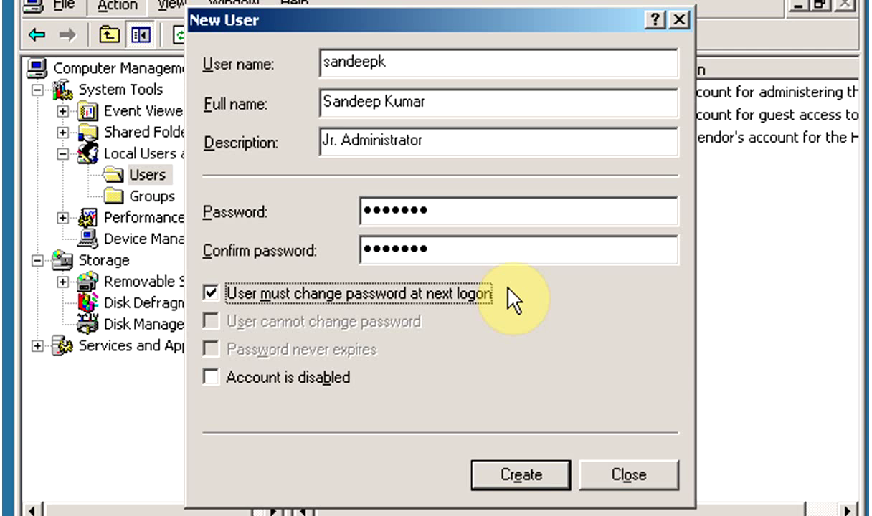
click(212, 294)
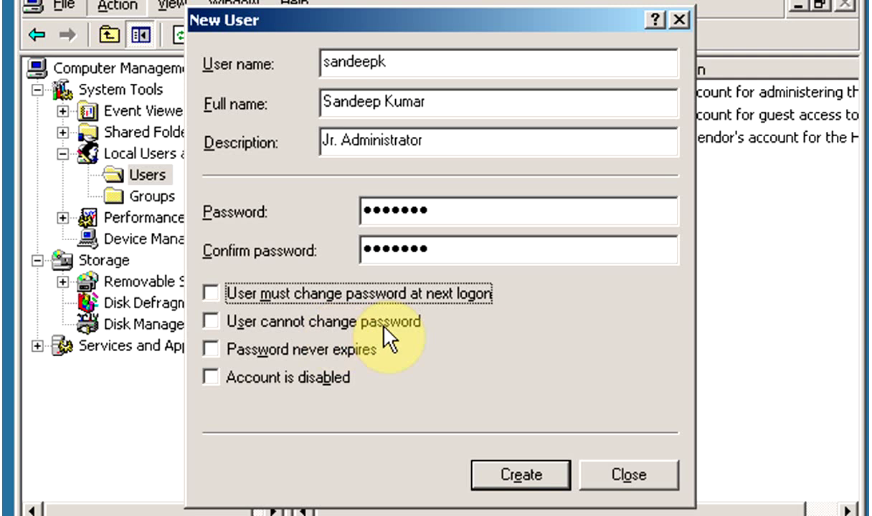
click(212, 320)
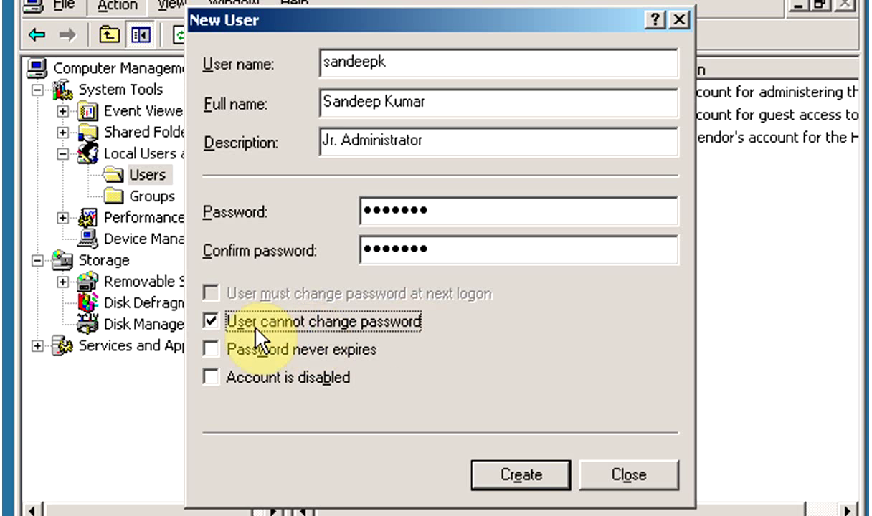
click(212, 321)
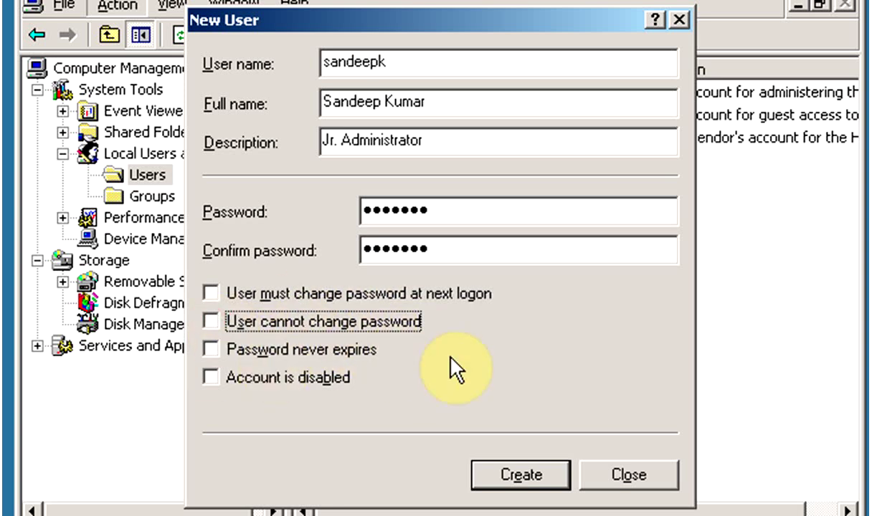
click(214, 350)
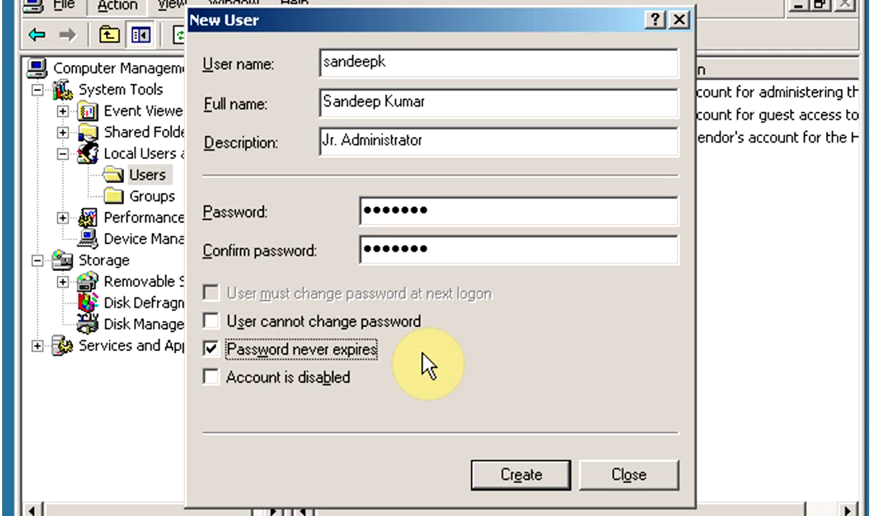
click(251, 348)
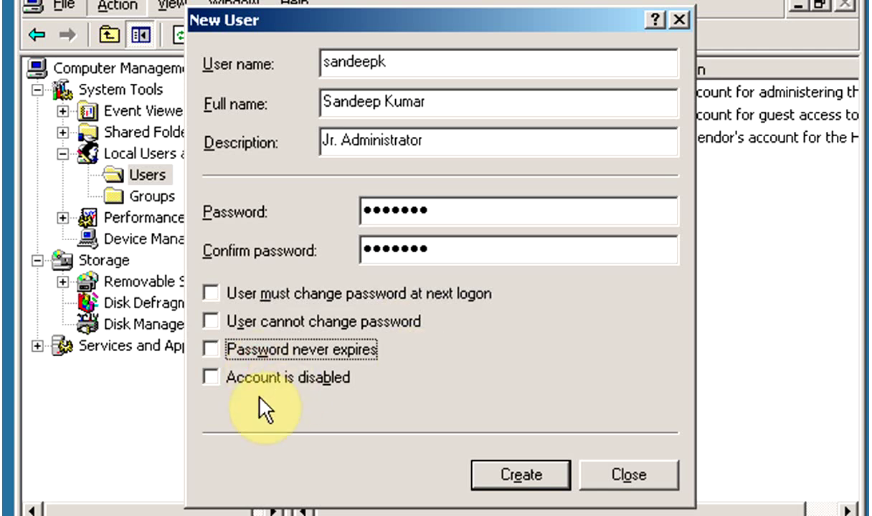
click(276, 378)
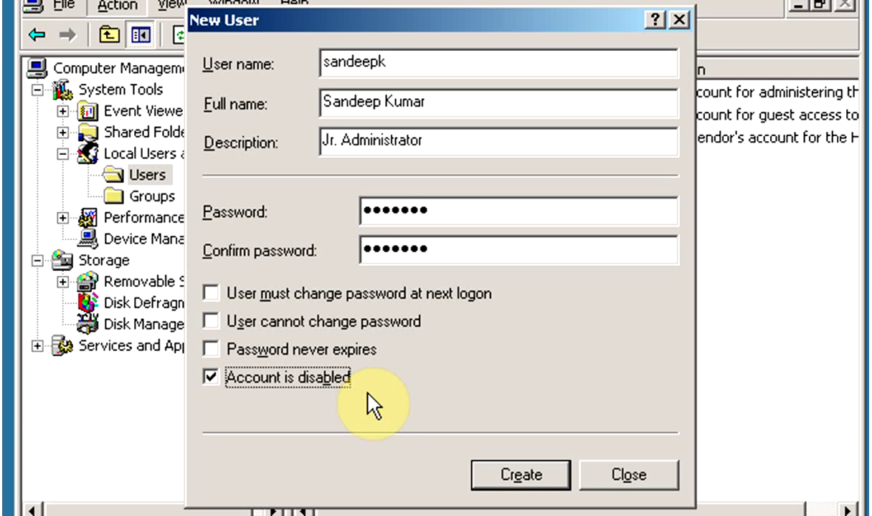
click(341, 378)
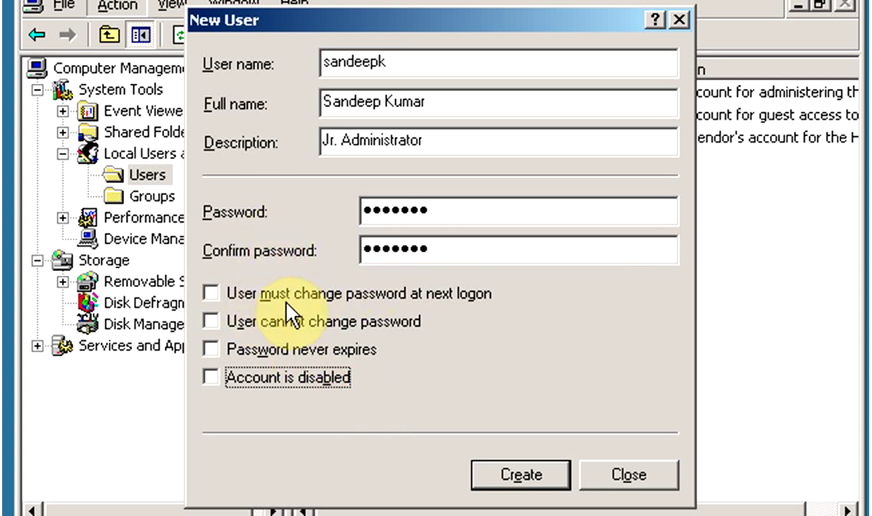
click(335, 295)
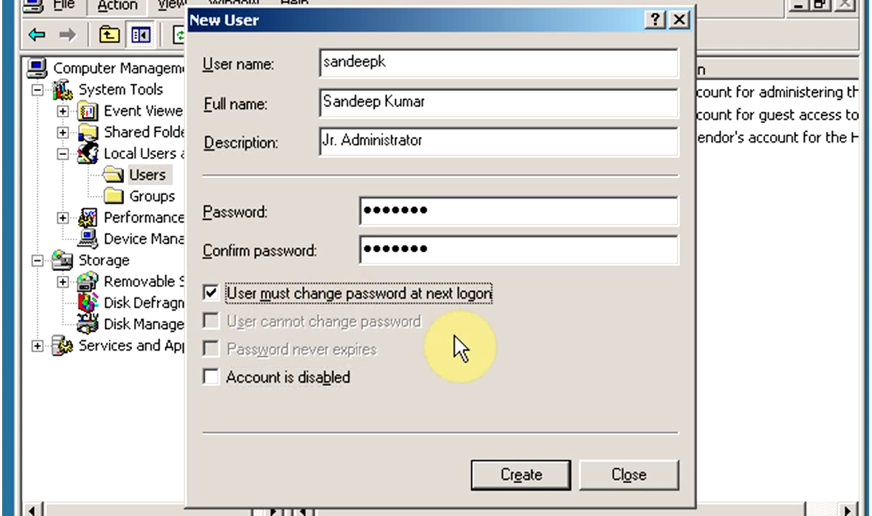
- Create the account, close the New User dialog, and select the new account in Users
click(512, 475)
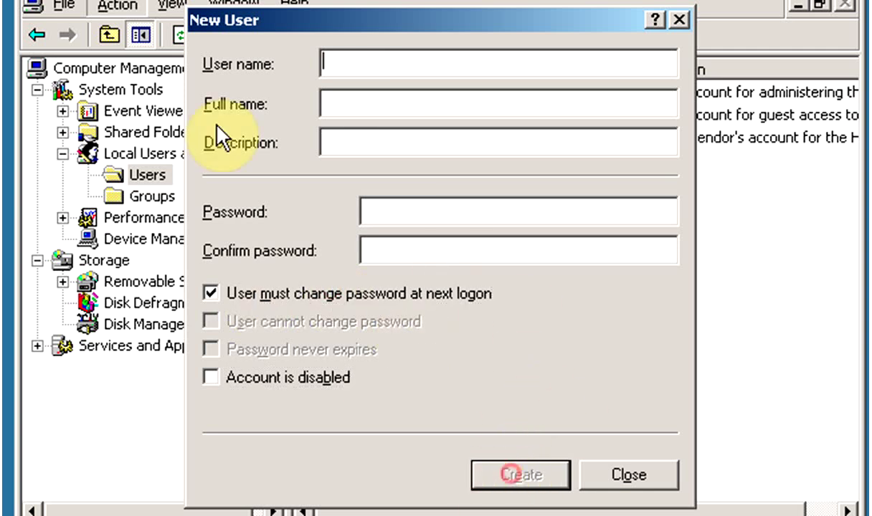
click(618, 472)
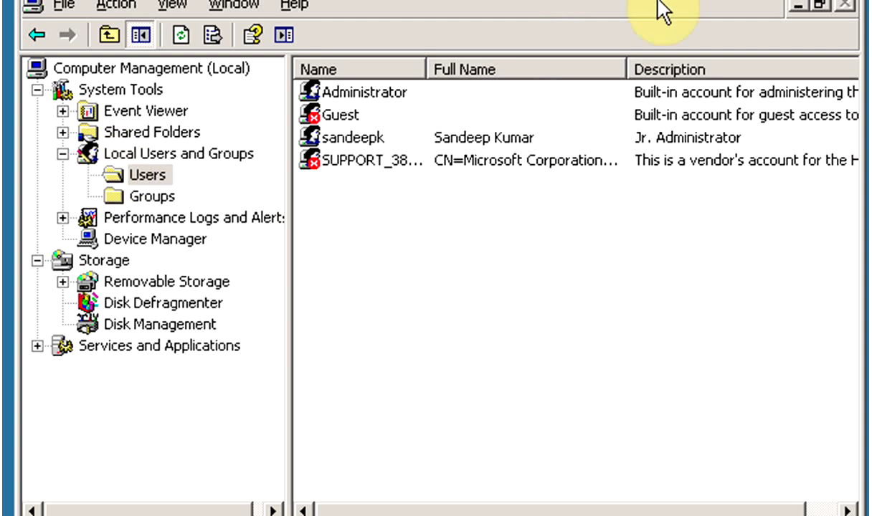
click(349, 138)
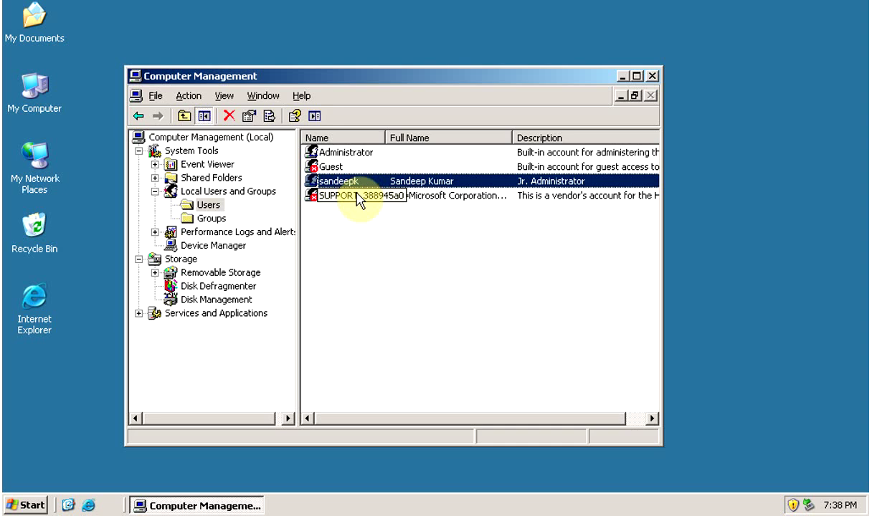
- Close Computer Management and log off the administrator session
click(653, 76)
click(13, 507)
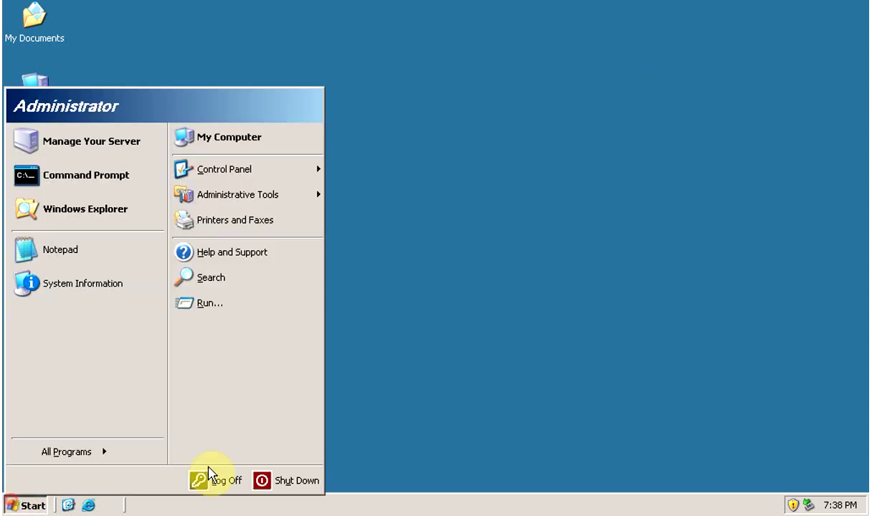
click(201, 480)
click(403, 275)
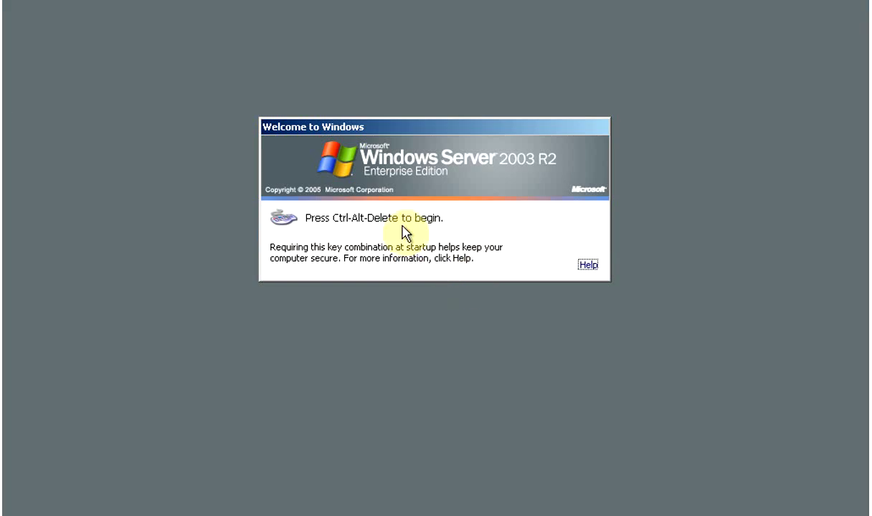
- At the logon prompt, sign in with the new account's user name and password
key(ctrl+alt+Delete)
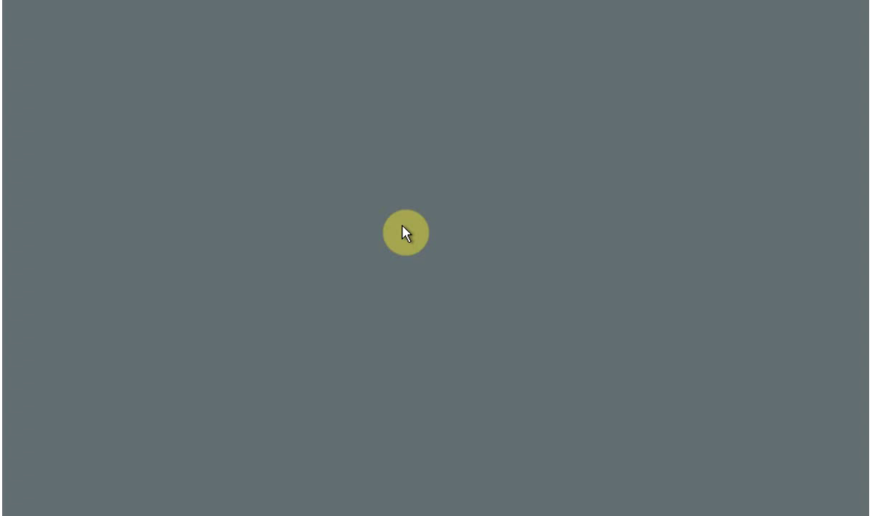
click(402, 225)
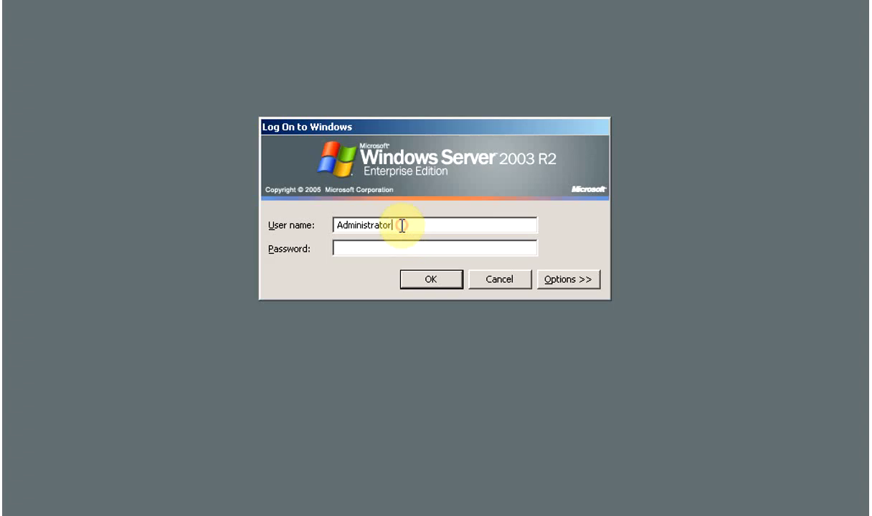
drag(402, 225, 304, 224)
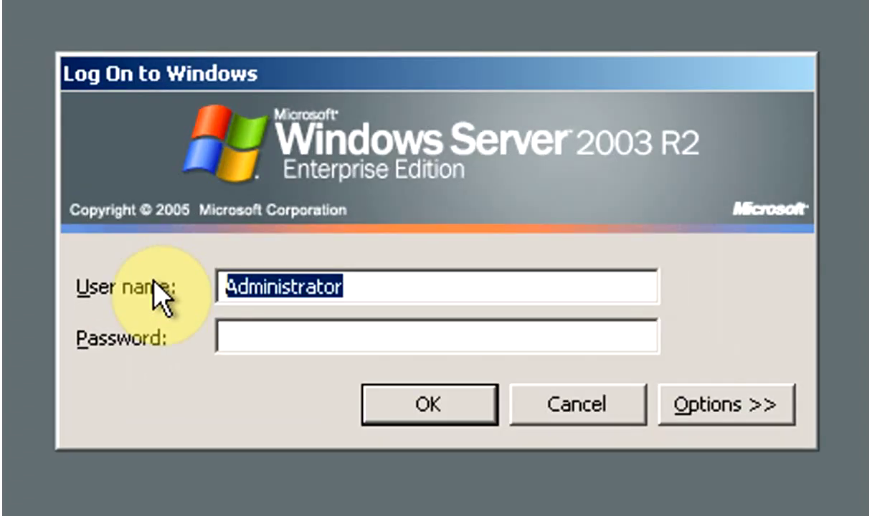
text(sandeepk)
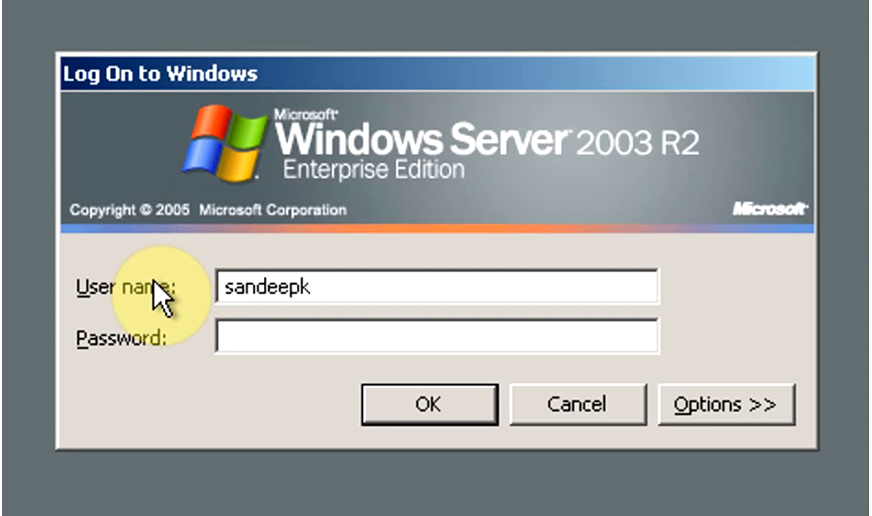
text(•••••••)
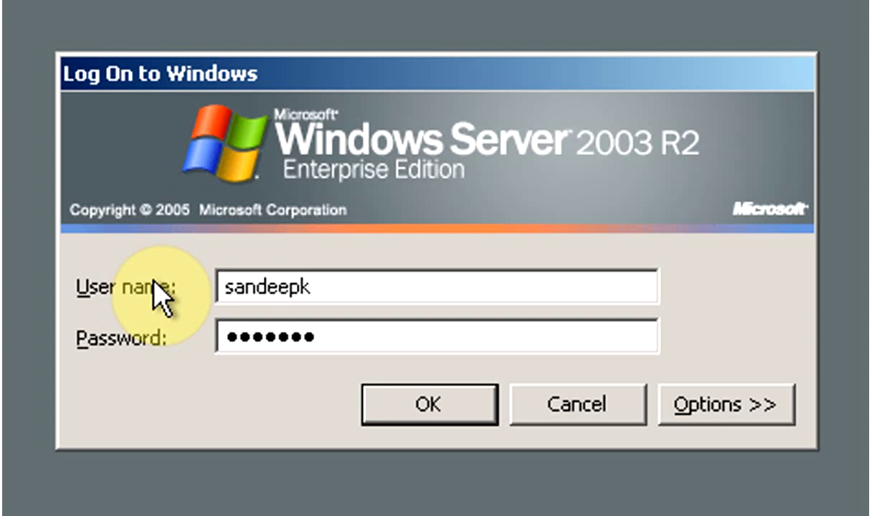
click(411, 406)
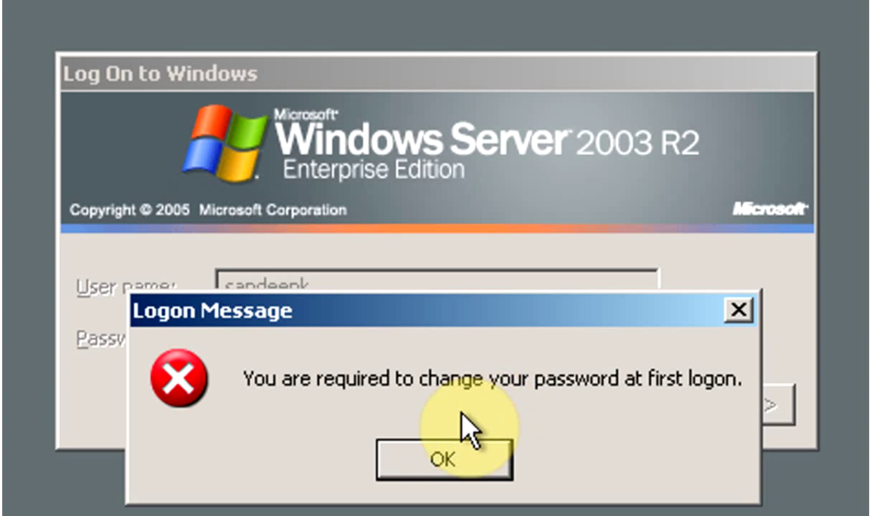
- Acknowledge the logon message, set and confirm a new password, and accept the change notice
click(439, 458)
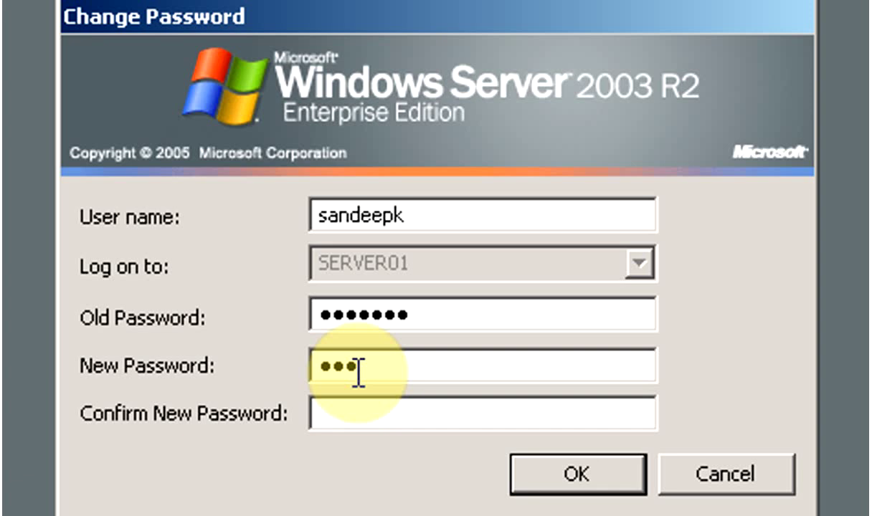
text(••)
key(Tab)
text(••)
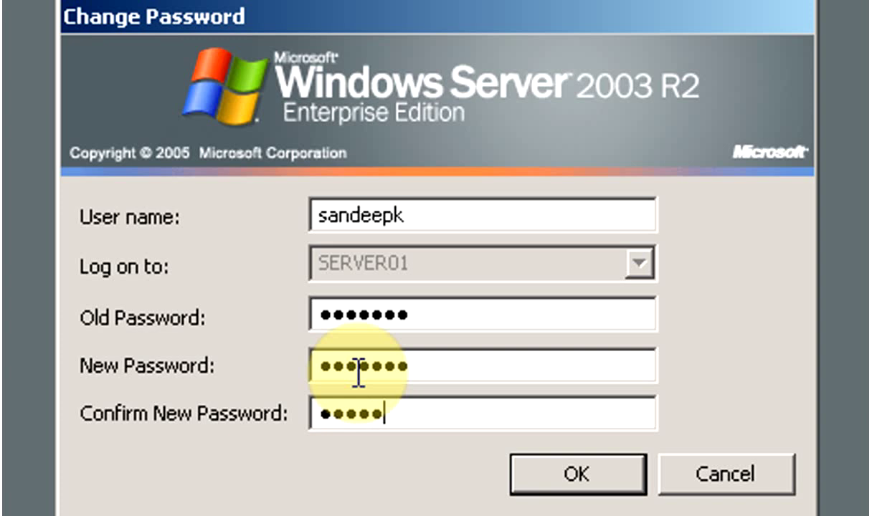
click(543, 489)
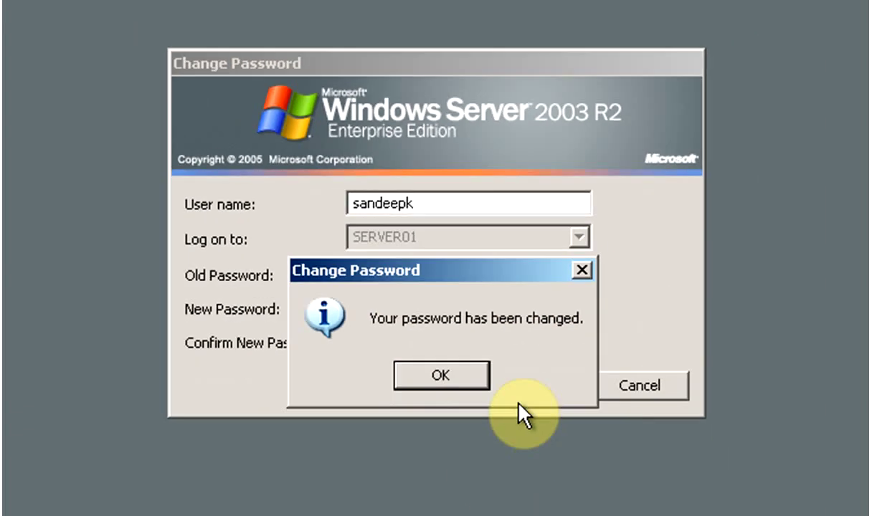
click(477, 384)
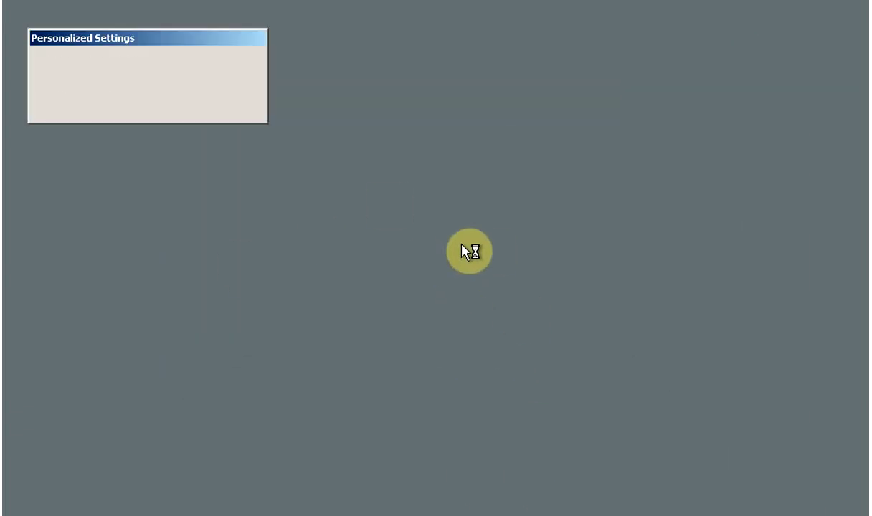